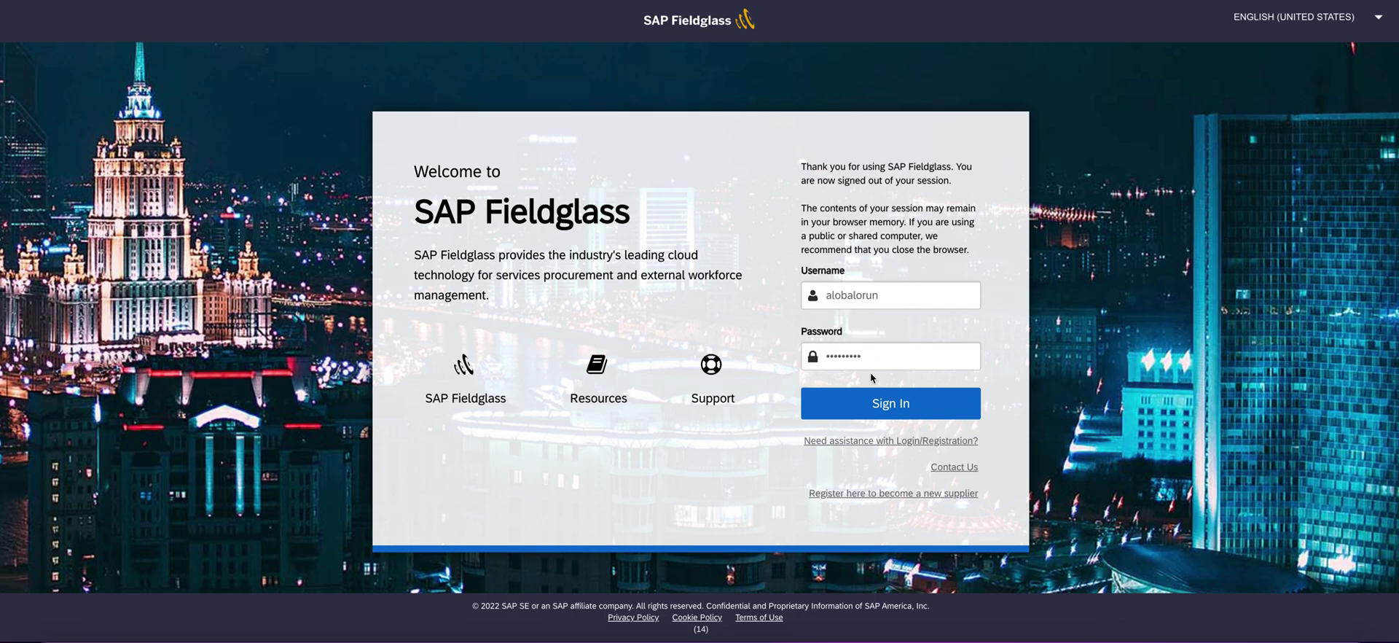
# Sign in to SAP Fieldglass with the worker's username and password
pyautogui.click(872, 412)
pyautogui.click(916, 417)
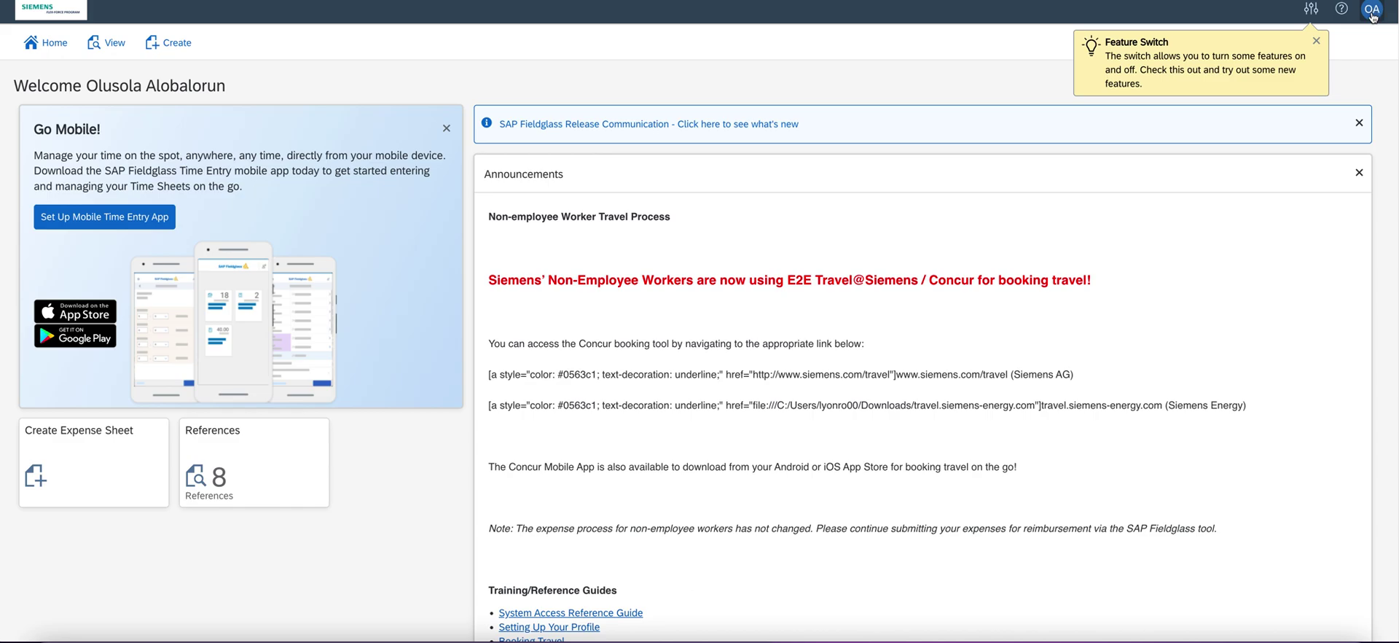
# Open My Profile from the OA avatar menu to view the account information
pyautogui.click(1373, 15)
pyautogui.click(1262, 102)
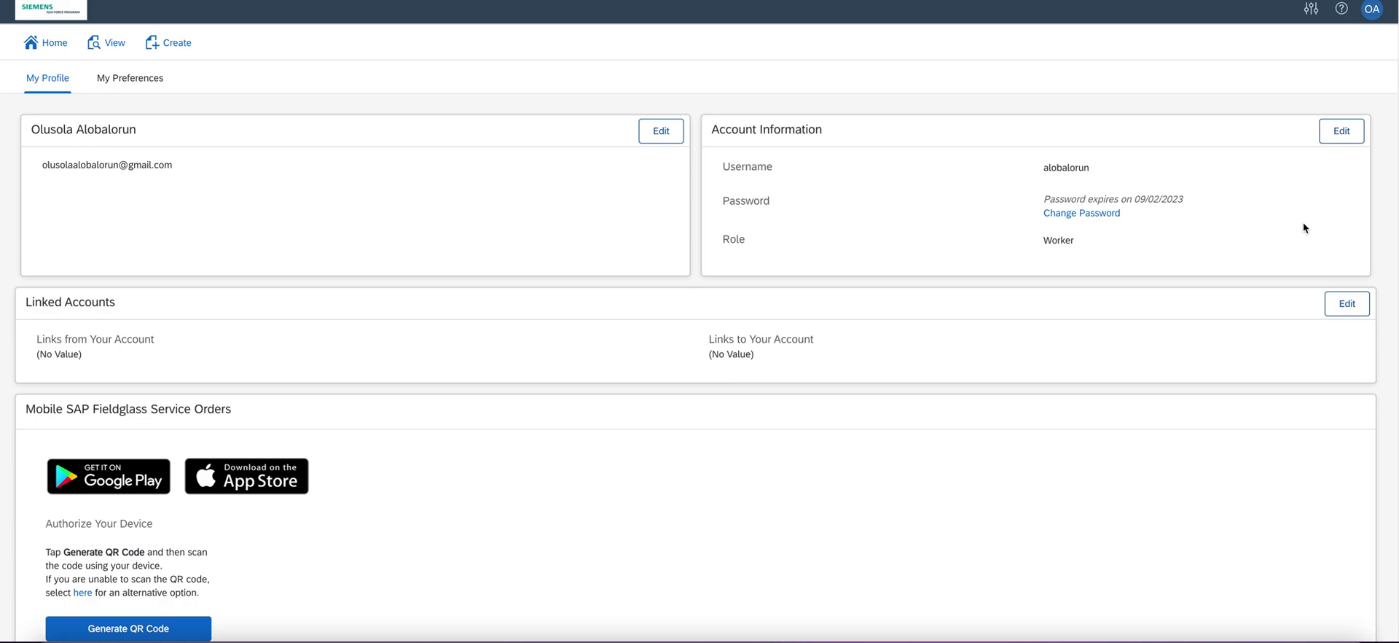
pyautogui.click(1373, 10)
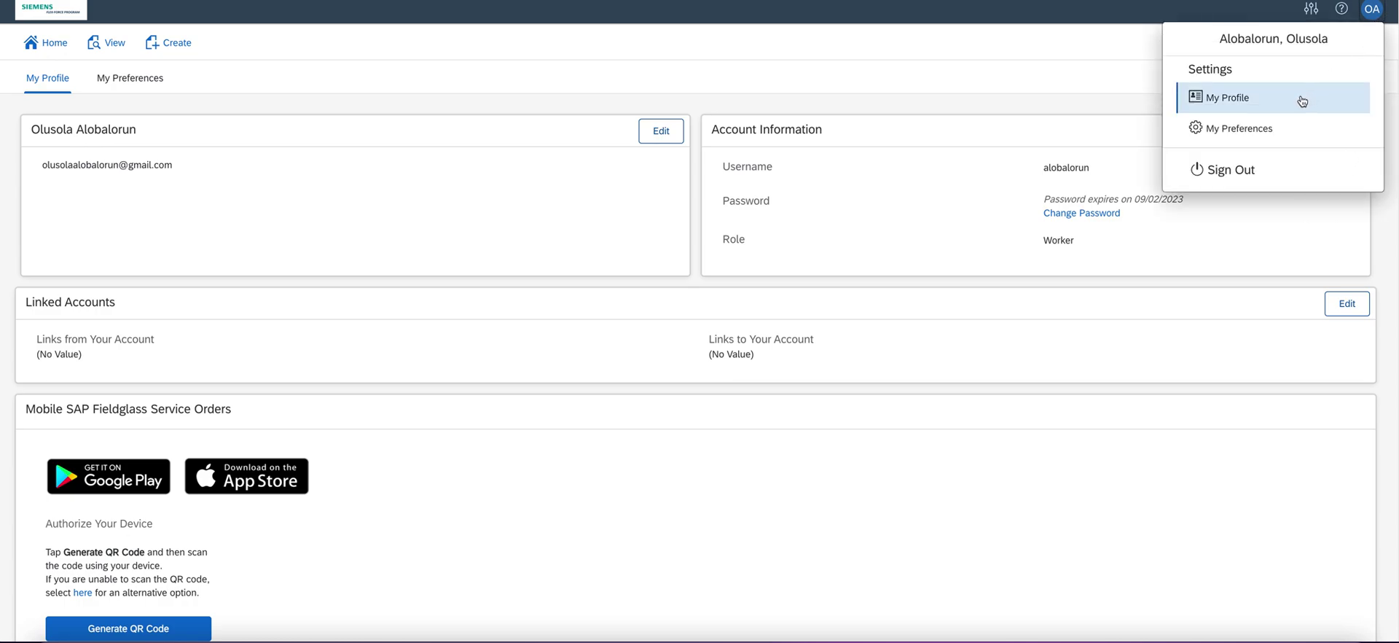
# List My Items time sheets from the View menu and open draft SIMNTS01935471
pyautogui.click(117, 44)
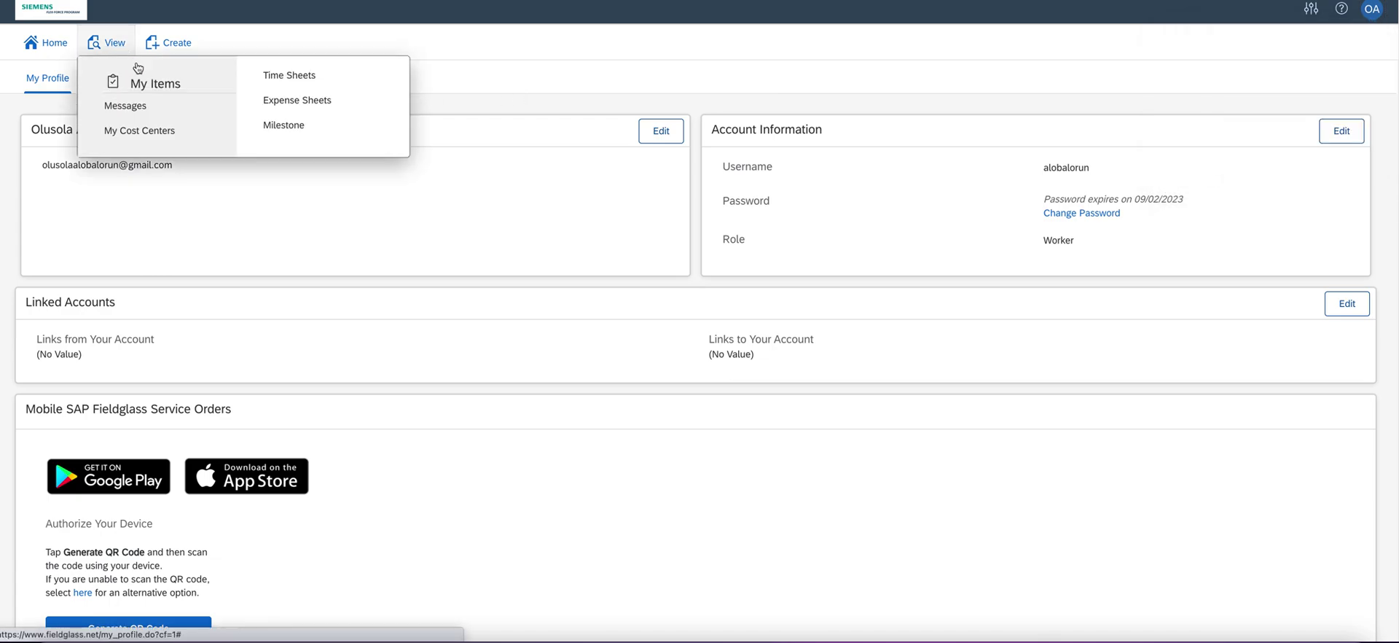
pyautogui.click(314, 78)
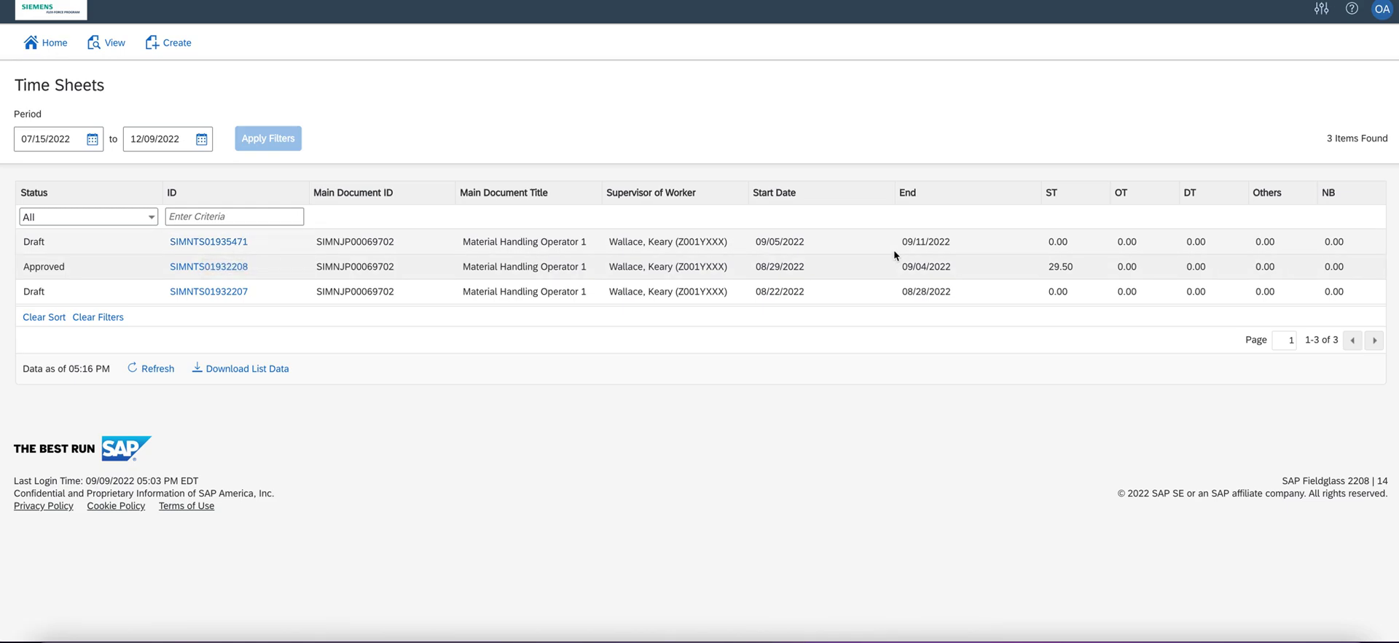
pyautogui.click(199, 246)
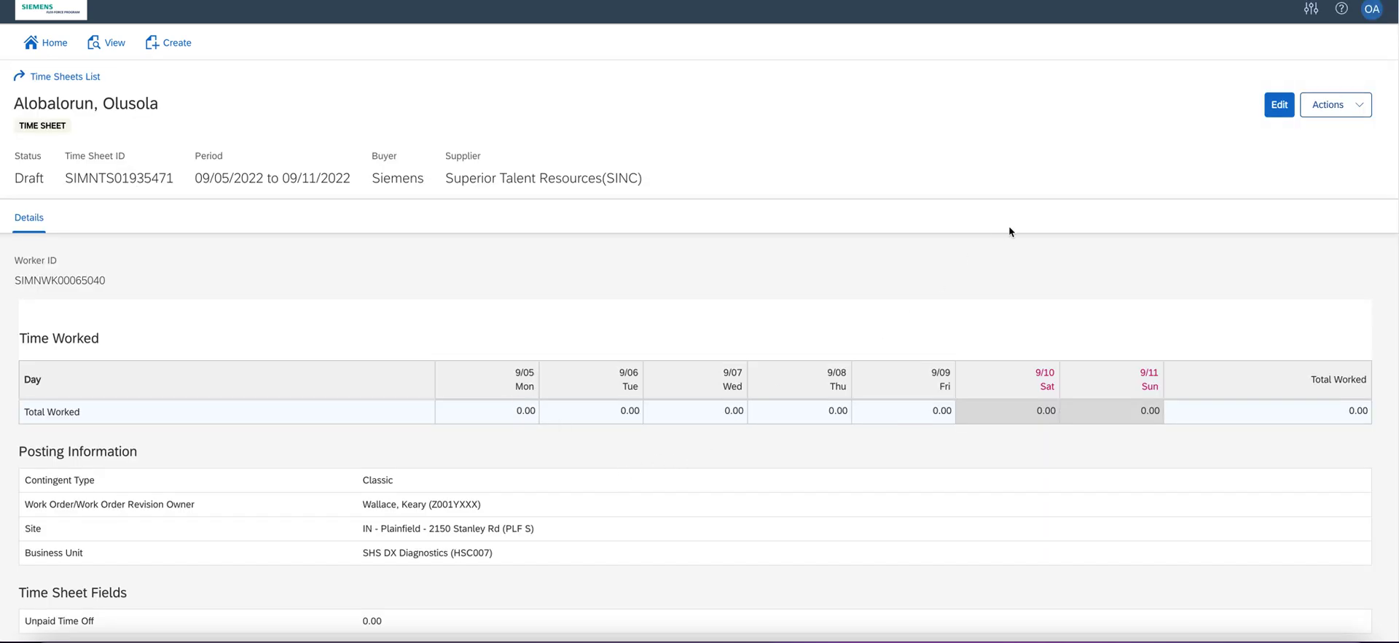
# Put draft time sheet SIMNTS01935471 into edit mode
pyautogui.click(1286, 110)
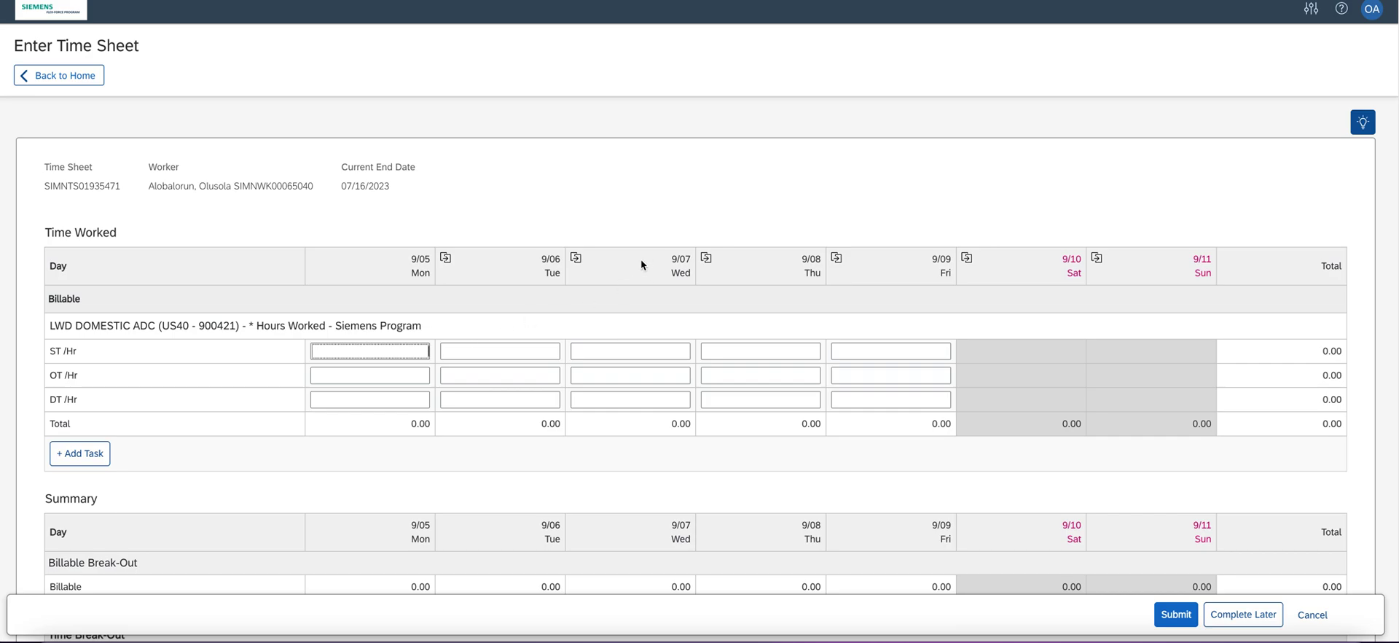
# Enter 9.50 ST hours for Monday, Tuesday, Wednesday and Thursday
pyautogui.write('9.5')
pyautogui.press('Tab')
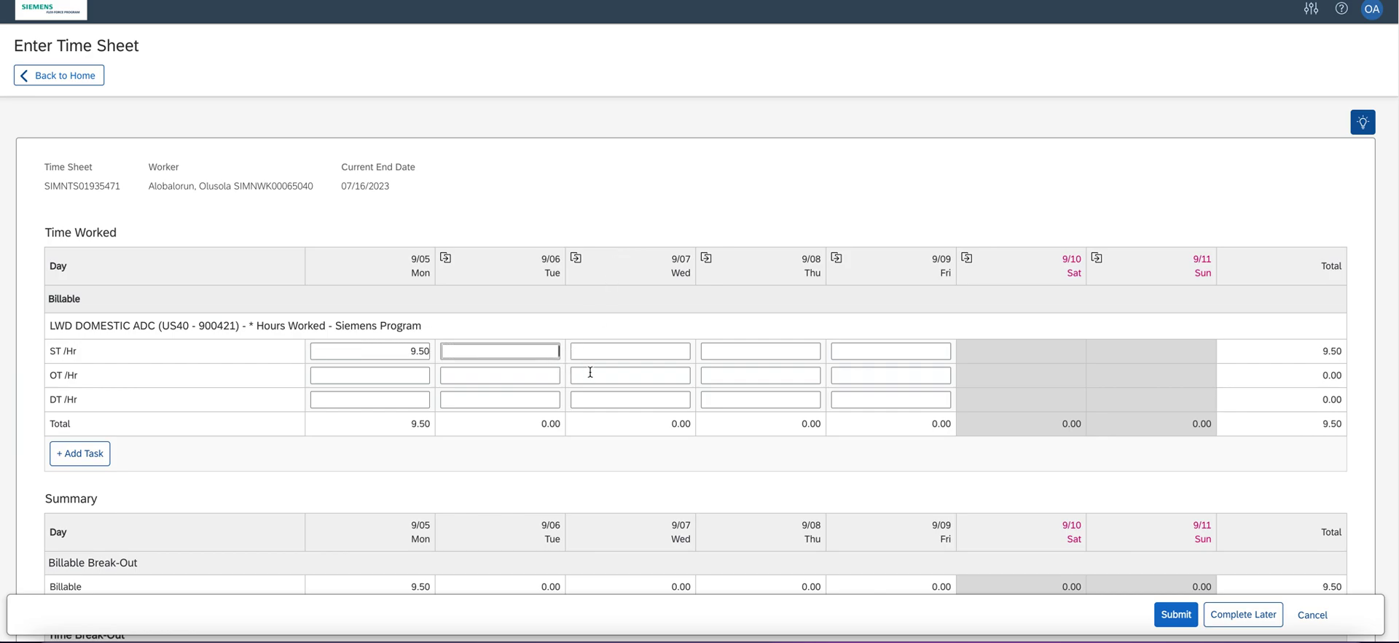
pyautogui.write('9.5')
pyautogui.write('6')
pyautogui.press('BackSpace')
pyautogui.click(656, 353)
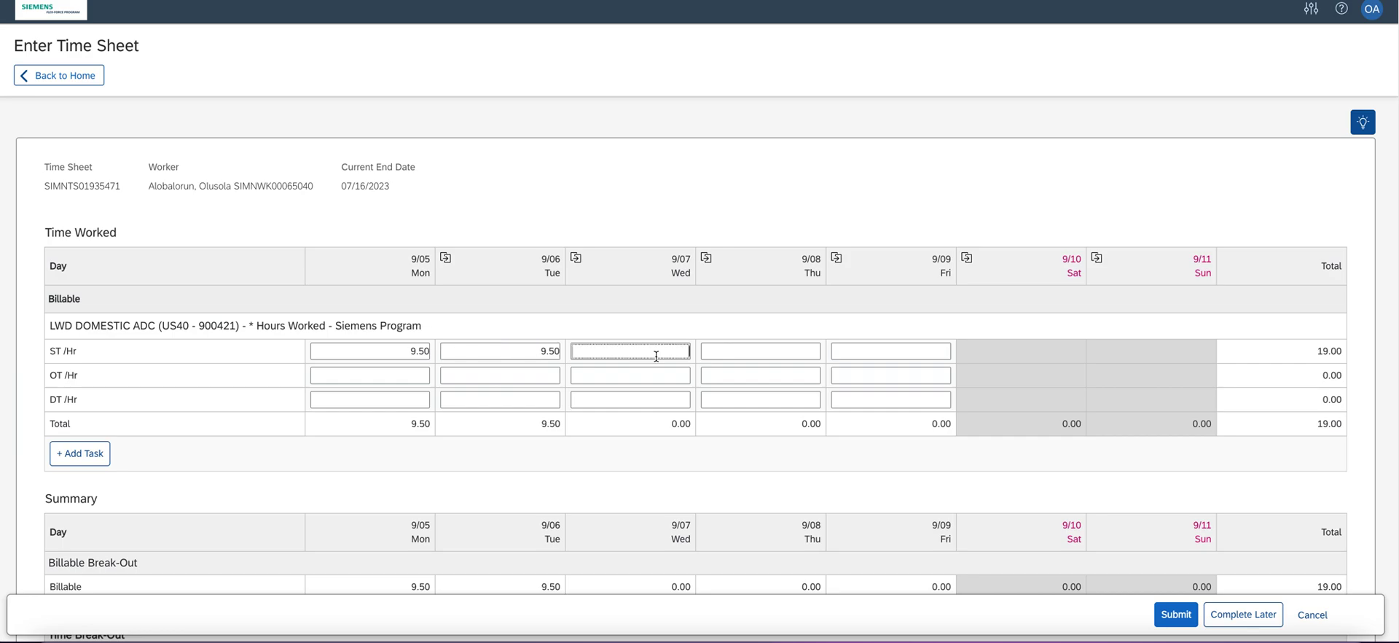
pyautogui.write('9.5')
pyautogui.click(798, 349)
pyautogui.write('9.5')
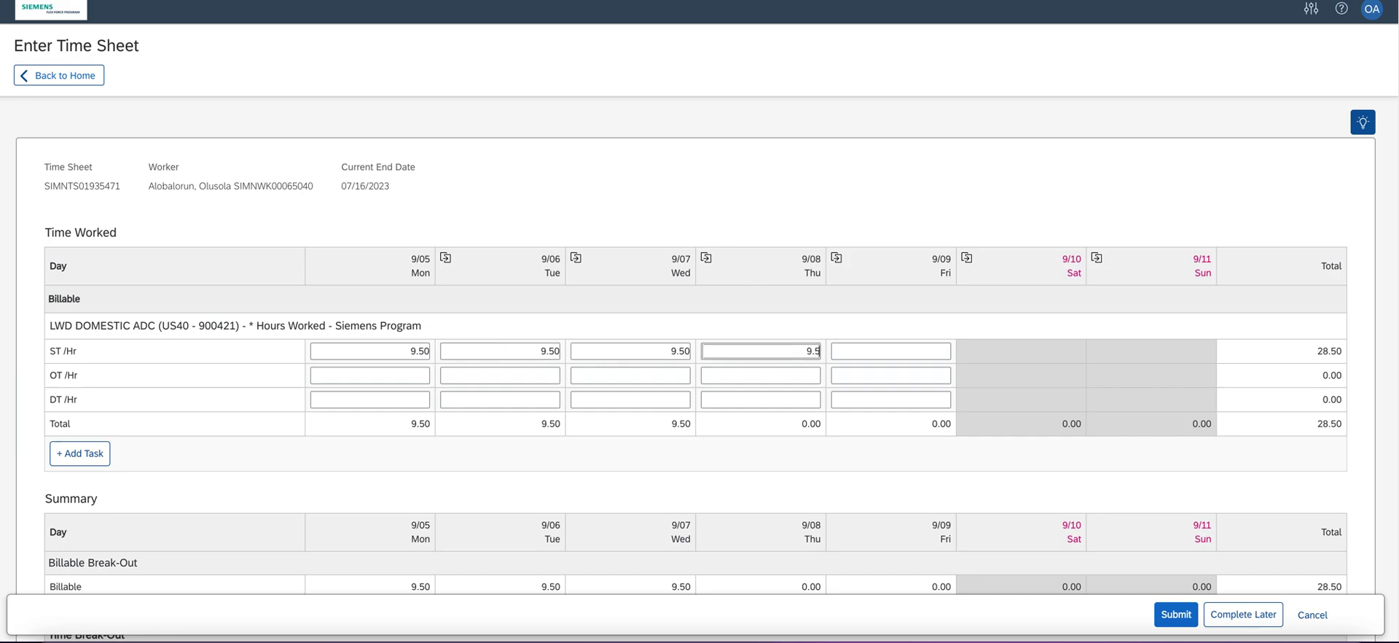
# Enter 2.00 ST hours for Friday, bringing the week total to 40.00
pyautogui.click(917, 358)
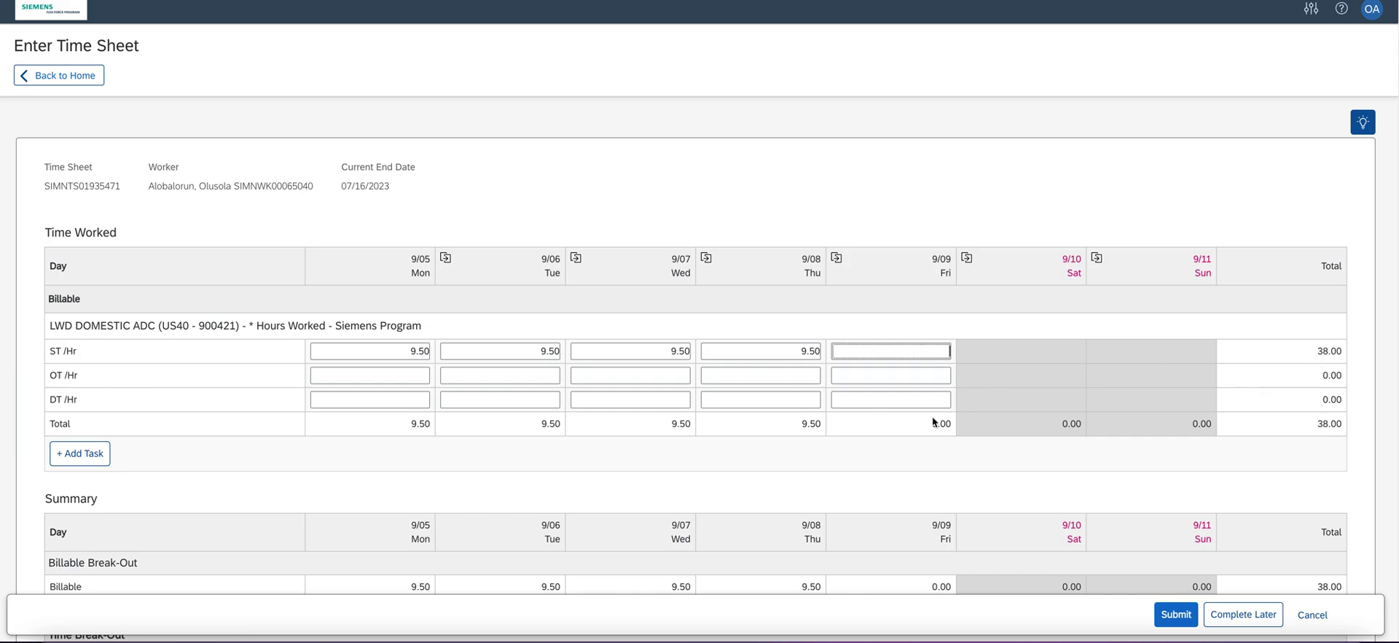
pyautogui.click(942, 362)
pyautogui.click(926, 350)
pyautogui.write('2.0')
pyautogui.click(1024, 349)
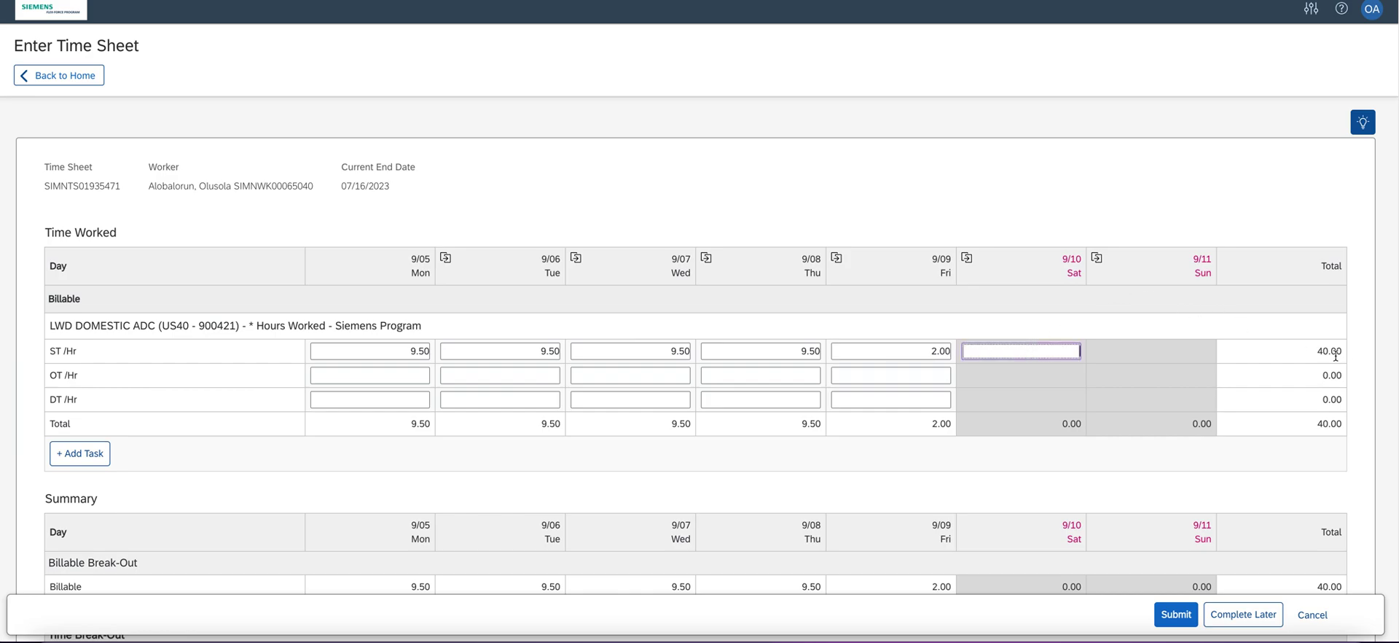
pyautogui.click(946, 376)
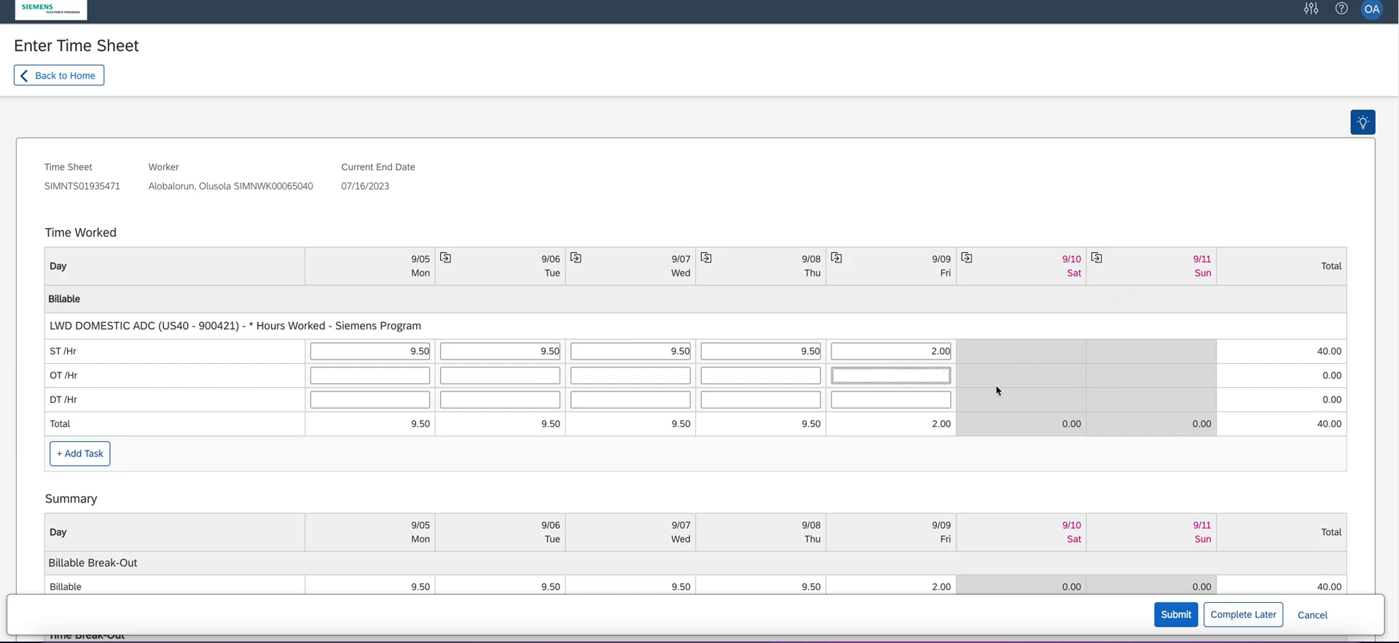
pyautogui.write('7.5')
pyautogui.click(1025, 379)
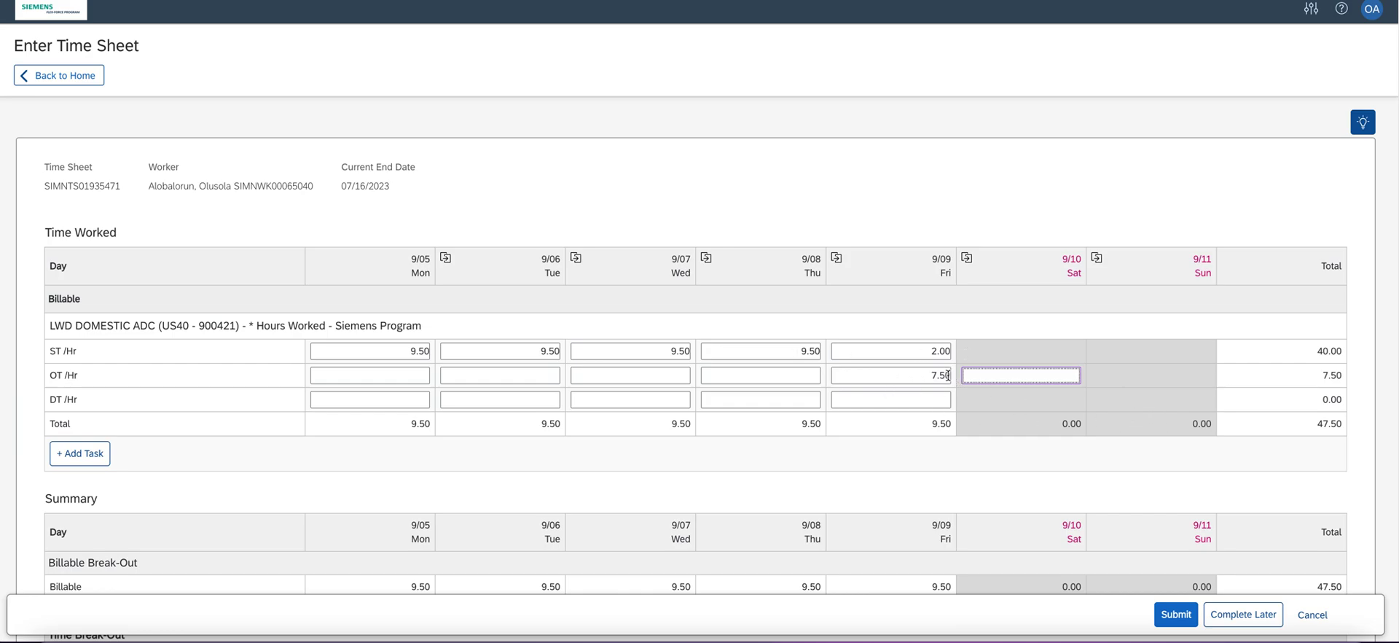
pyautogui.moveTo(950, 375); pyautogui.dragTo(895, 375)
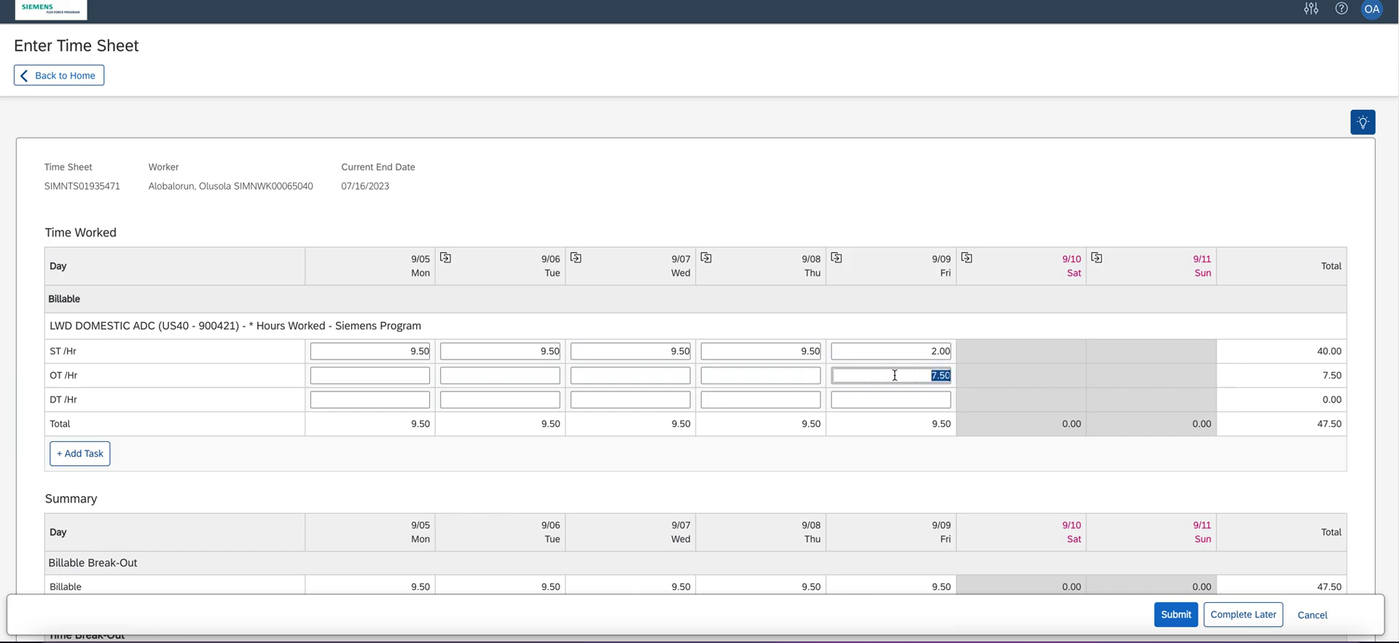
pyautogui.press('BackSpace')
pyautogui.click(952, 351)
pyautogui.moveTo(952, 352); pyautogui.dragTo(744, 345)
# Clear Friday's hours and change Monday–Wednesday ST hours from 9.50 to 10.00 each
pyautogui.press('BackSpace')
pyautogui.press('BackSpace')
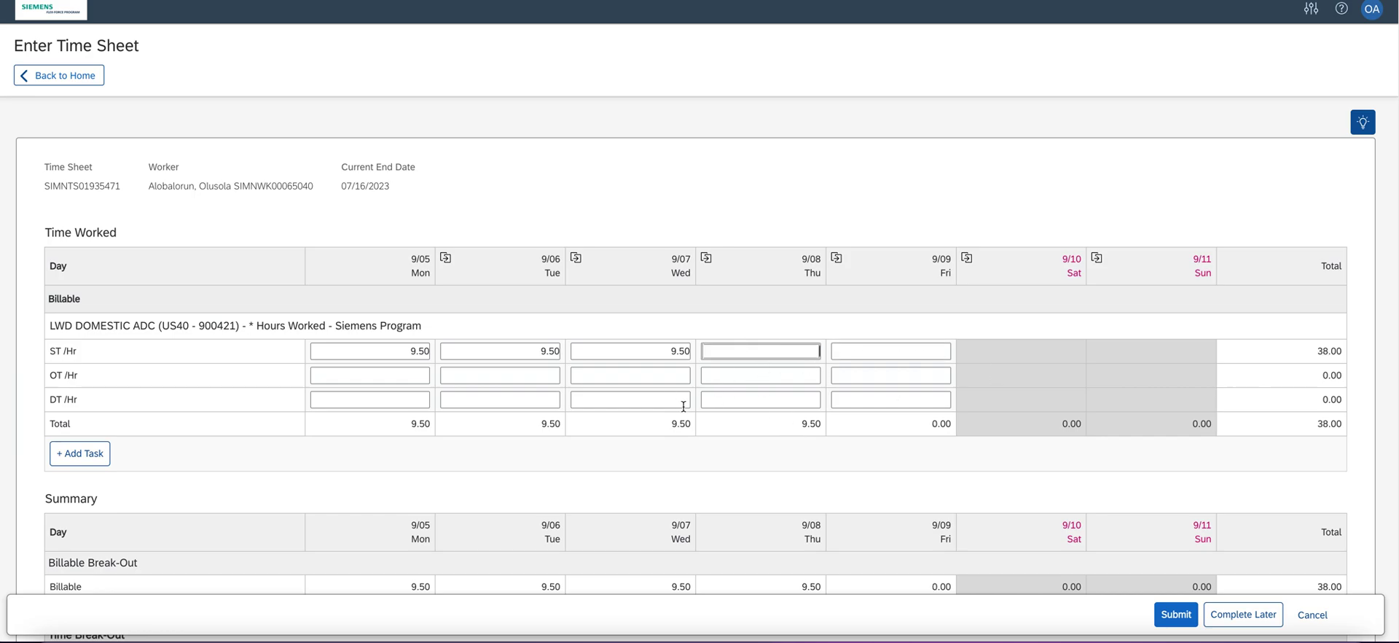
pyautogui.moveTo(424, 353); pyautogui.dragTo(388, 350)
pyautogui.write('10')
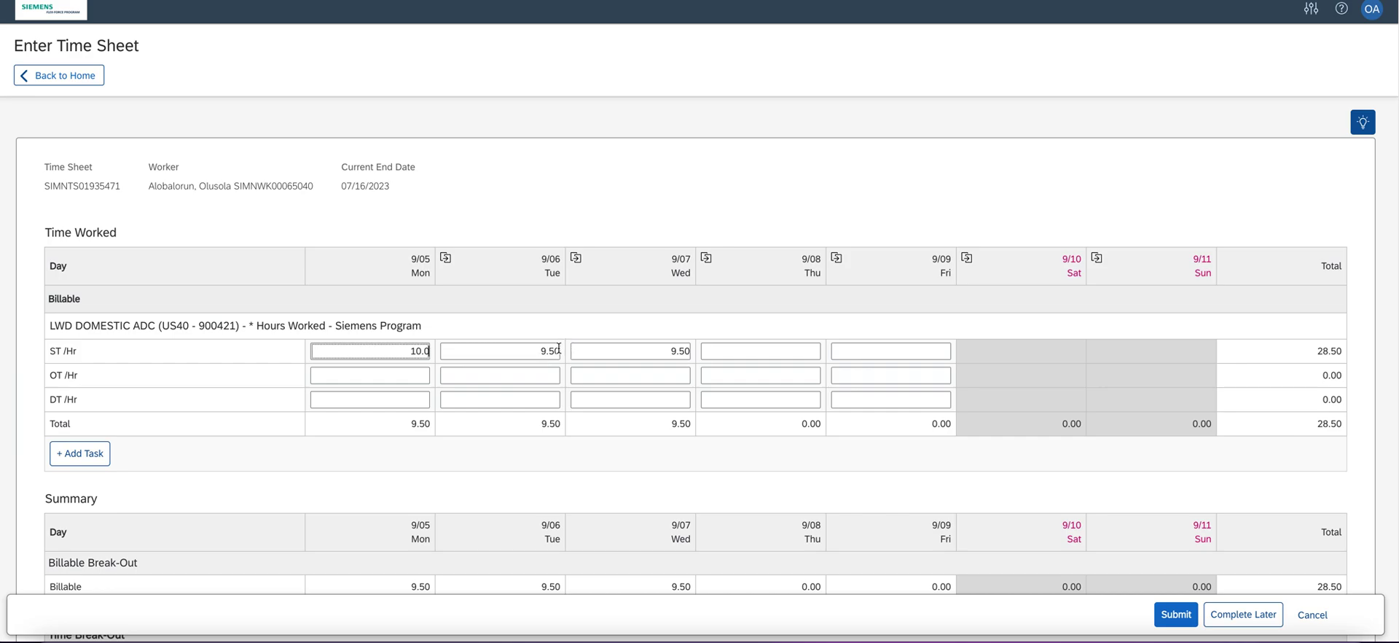
pyautogui.moveTo(561, 350); pyautogui.dragTo(505, 350)
pyautogui.write('10.0')
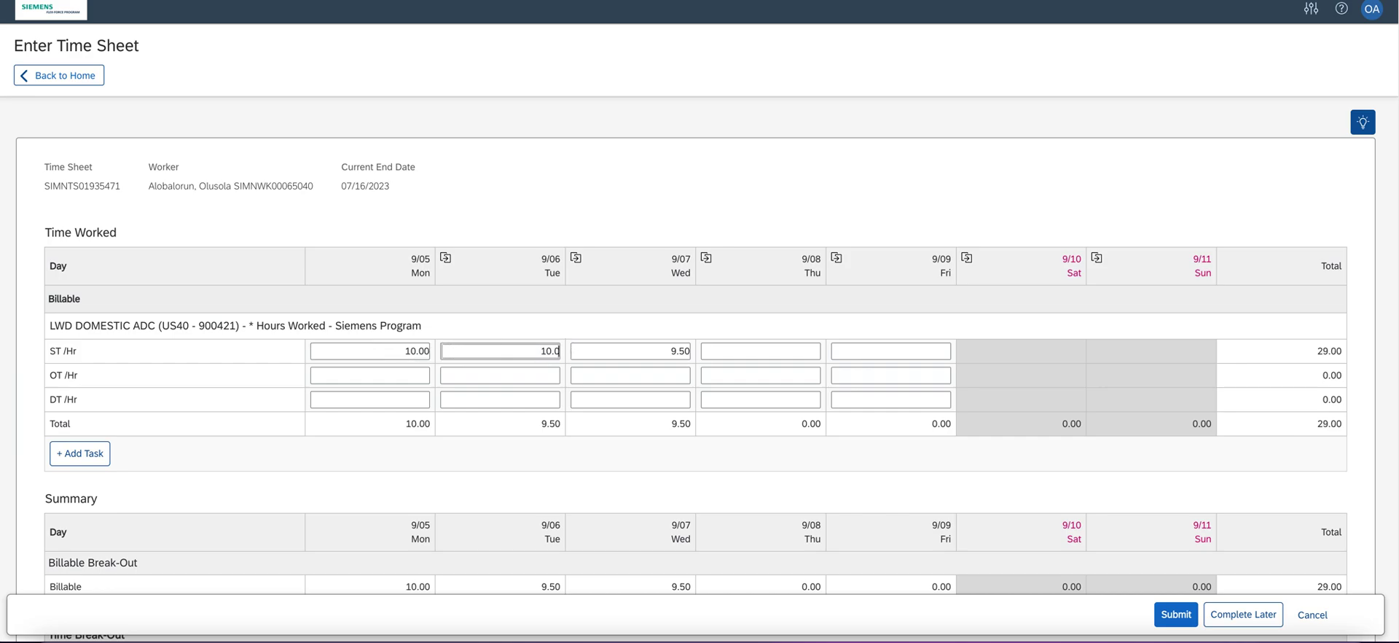
pyautogui.click(682, 350)
pyautogui.moveTo(688, 351); pyautogui.dragTo(665, 353)
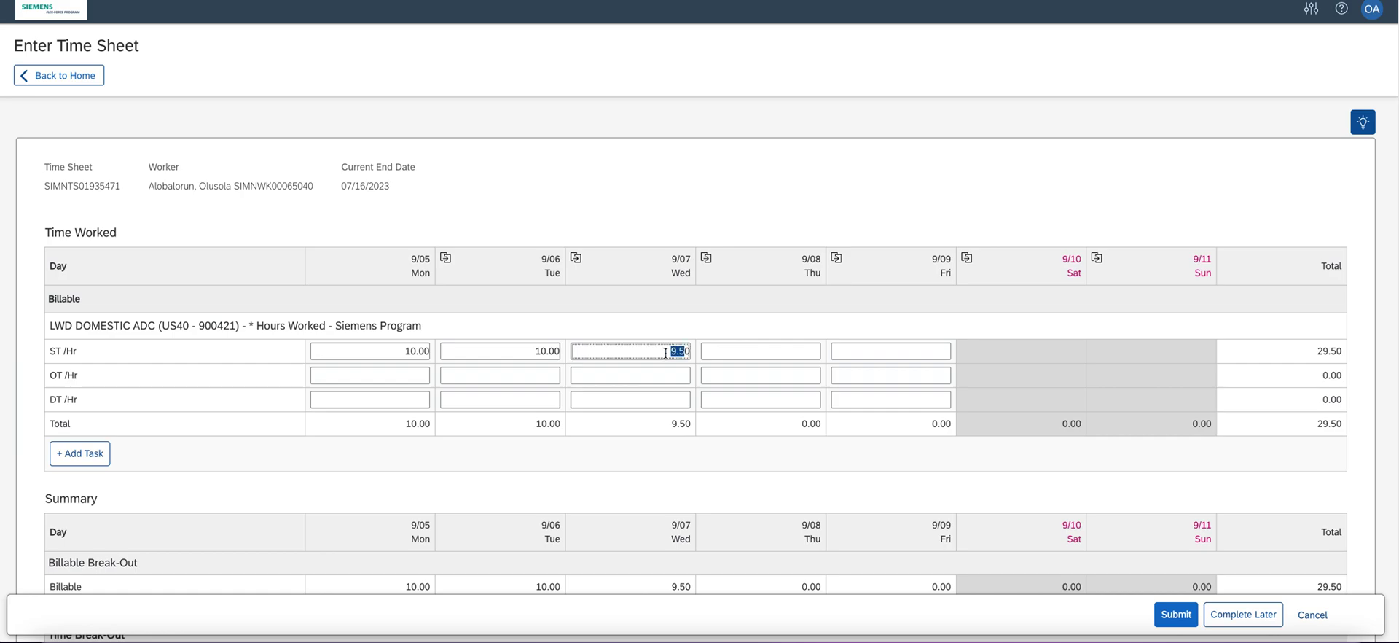
pyautogui.write('10.')
pyautogui.click(729, 329)
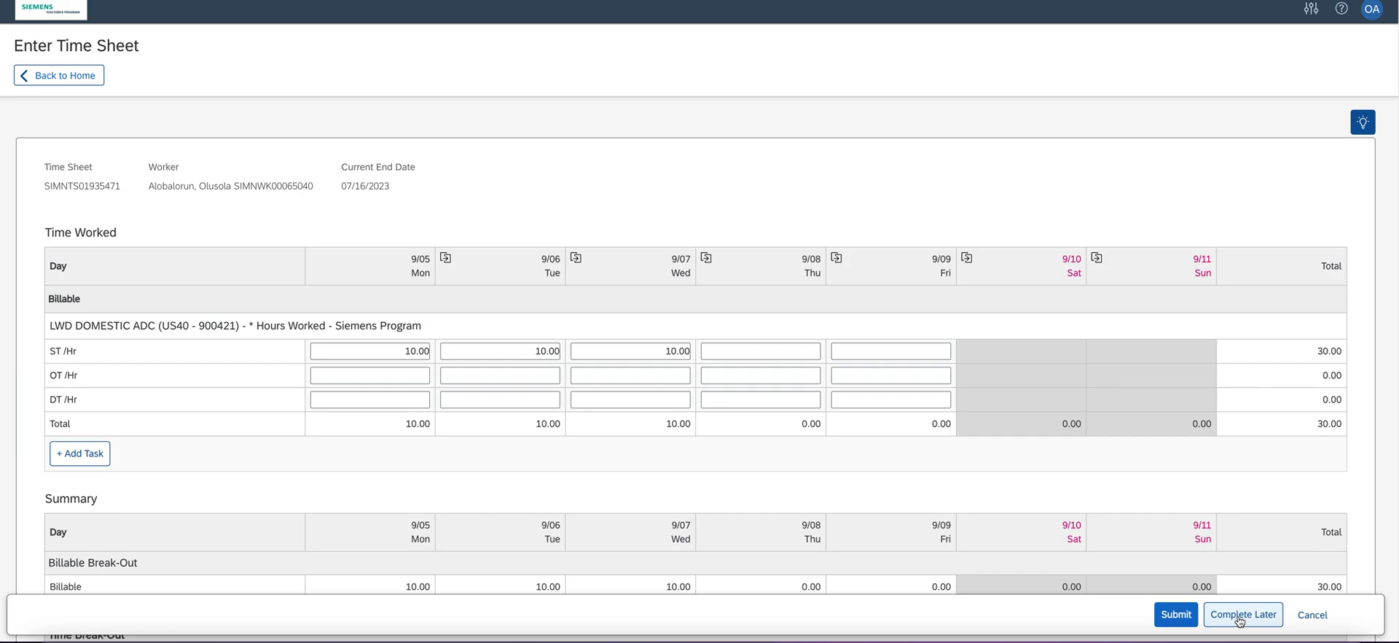
# Save the time sheet as a draft with Complete Later and return to the Time Sheets list
pyautogui.click(1241, 620)
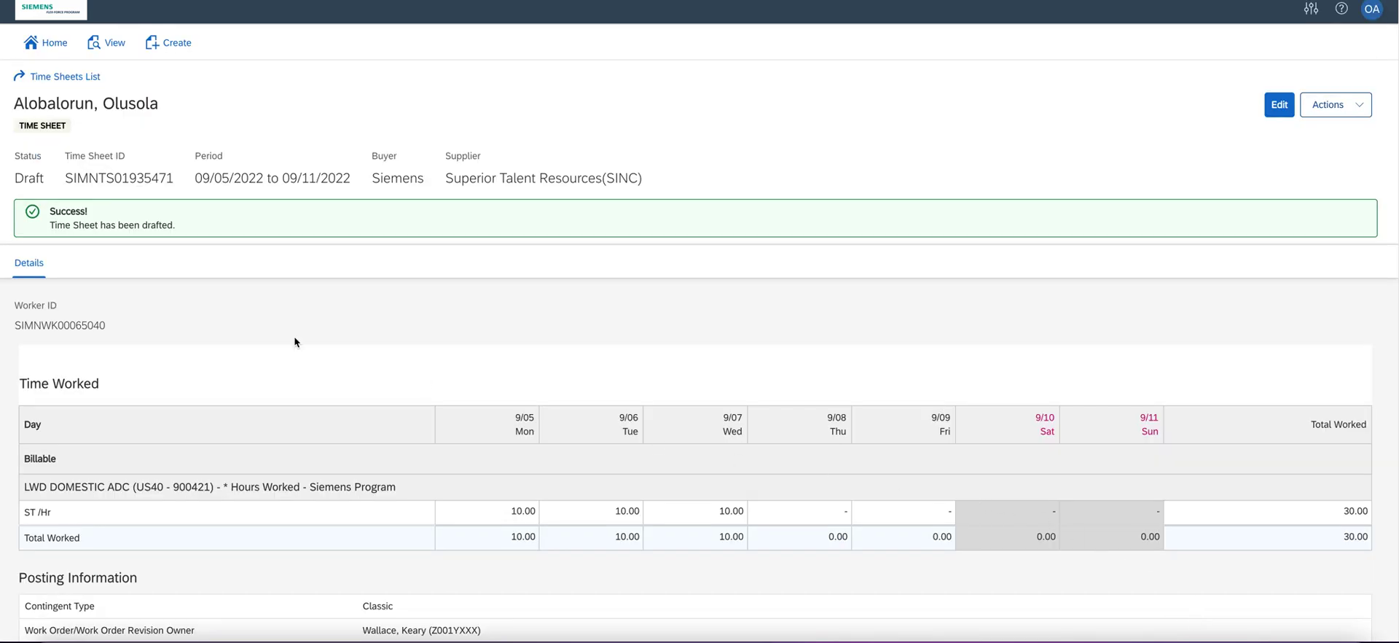
pyautogui.click(57, 86)
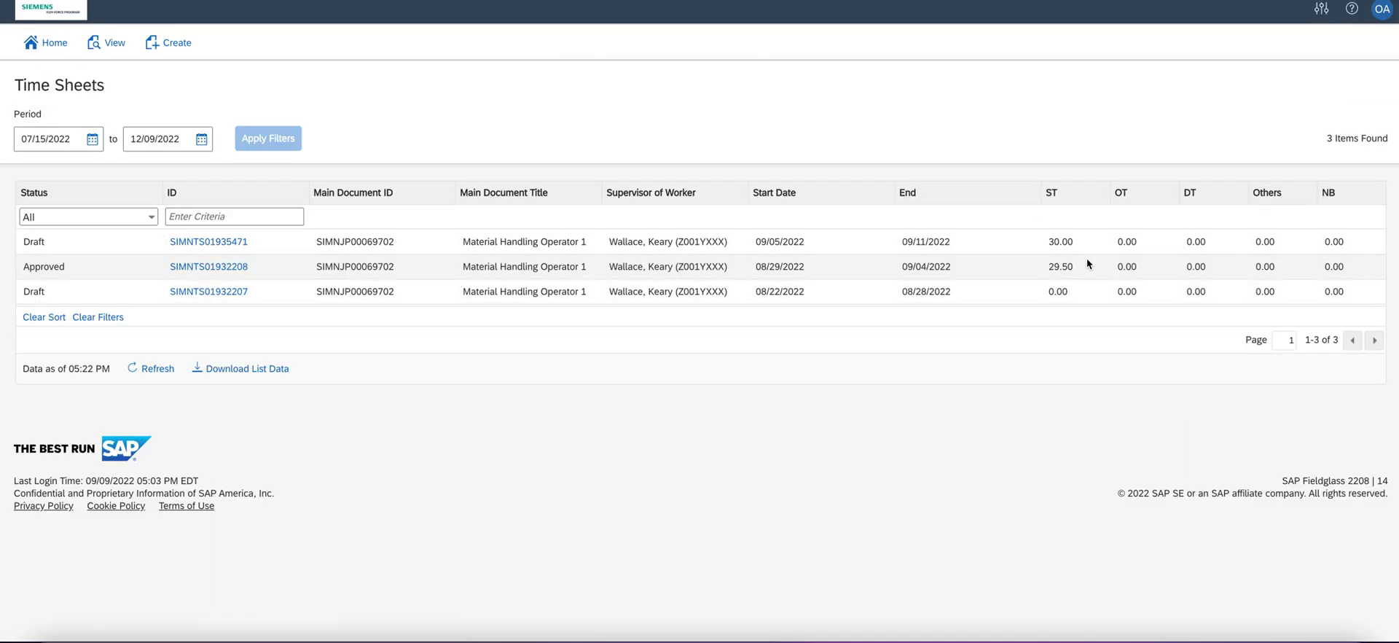
pyautogui.click(217, 245)
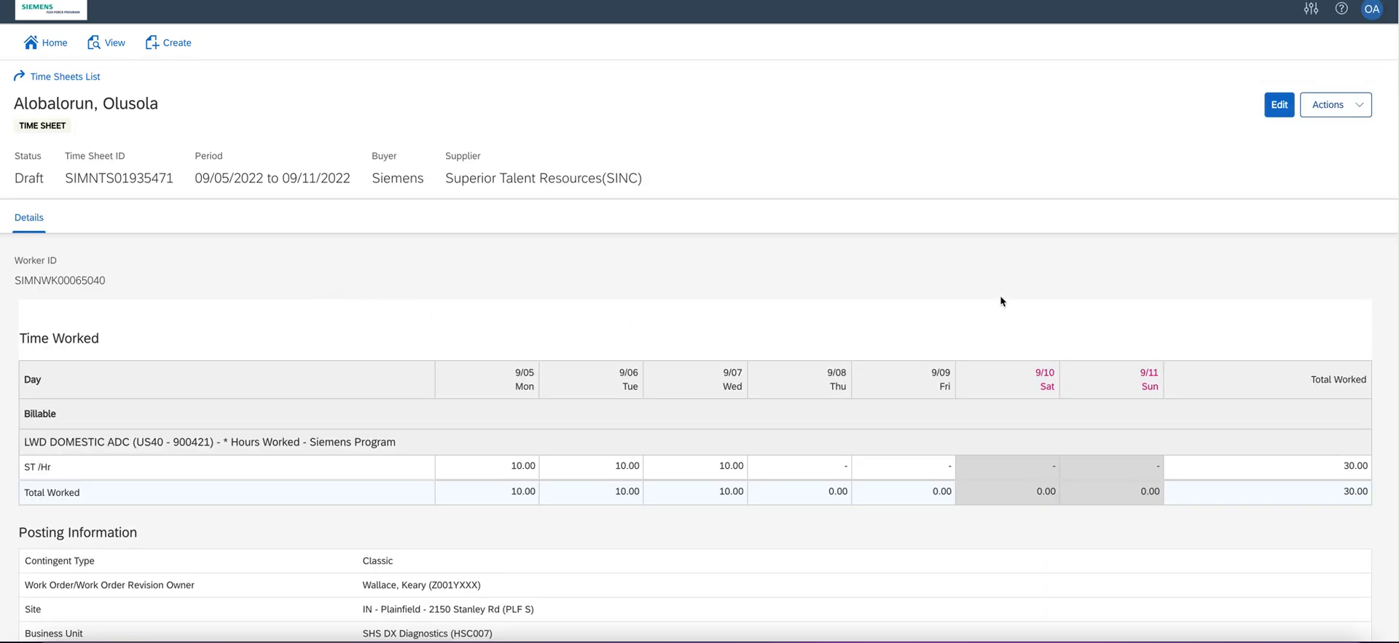
pyautogui.click(1279, 106)
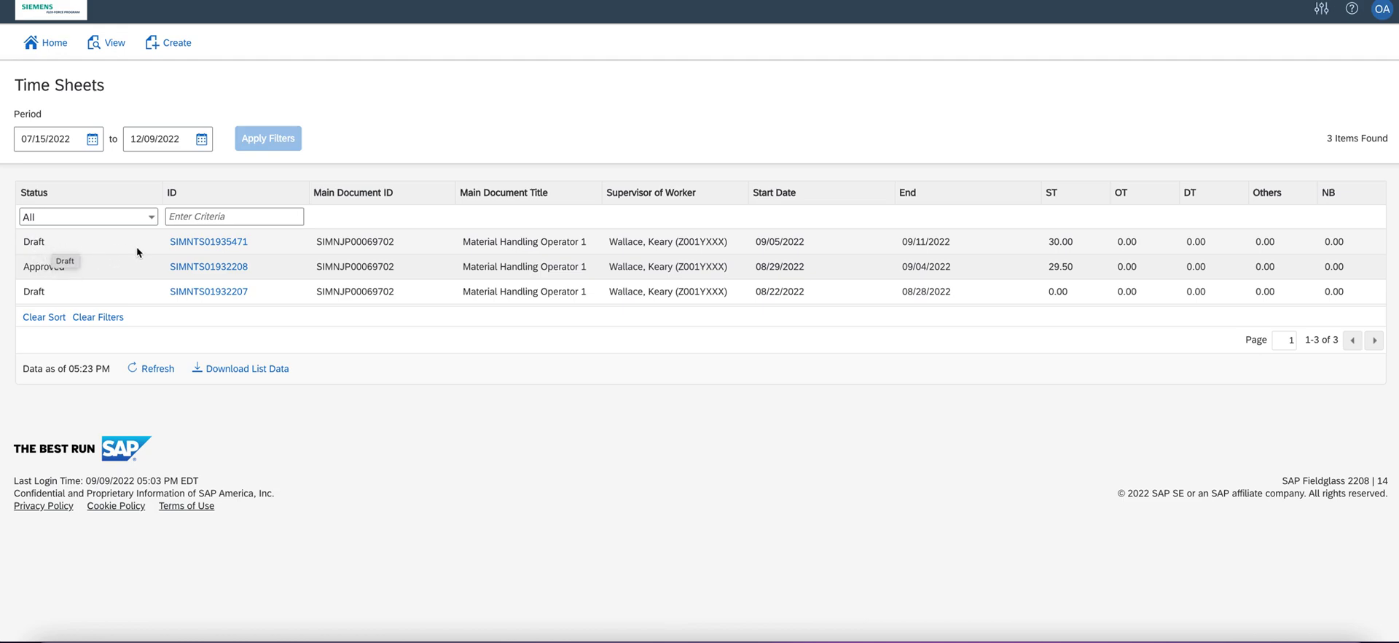
# Open the 09/05/2022–09/11/2022 draft time sheet's detail page
pyautogui.click(224, 248)
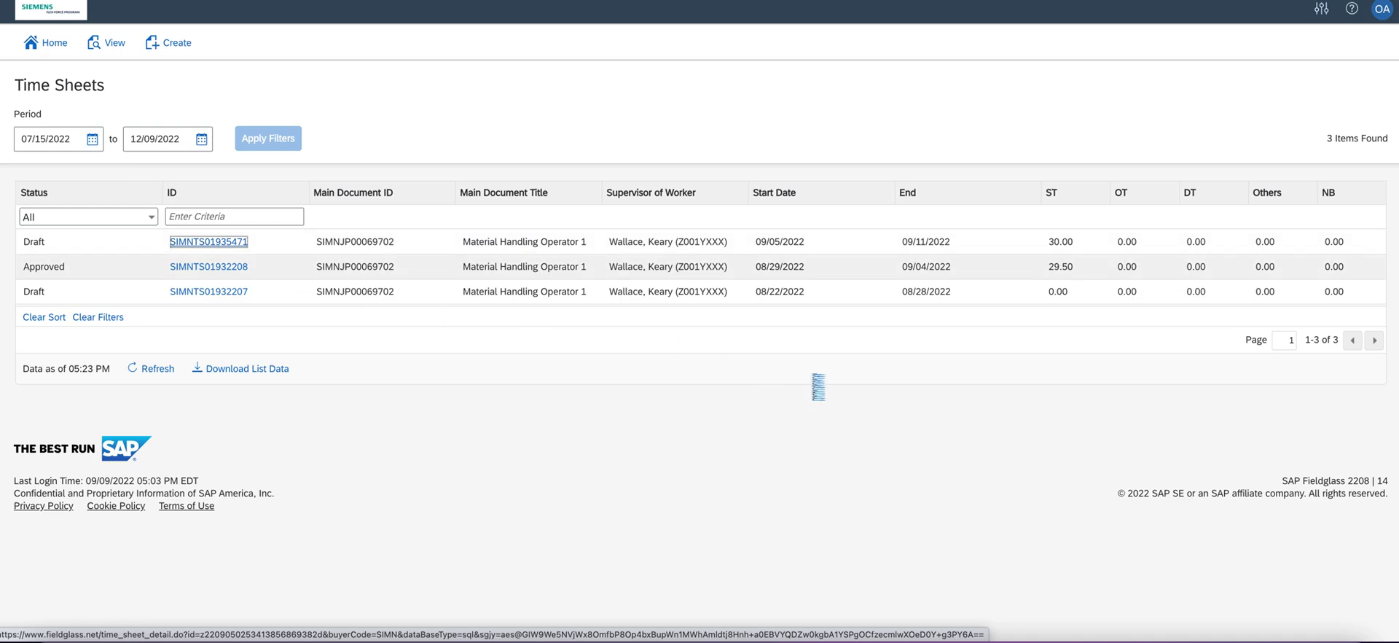